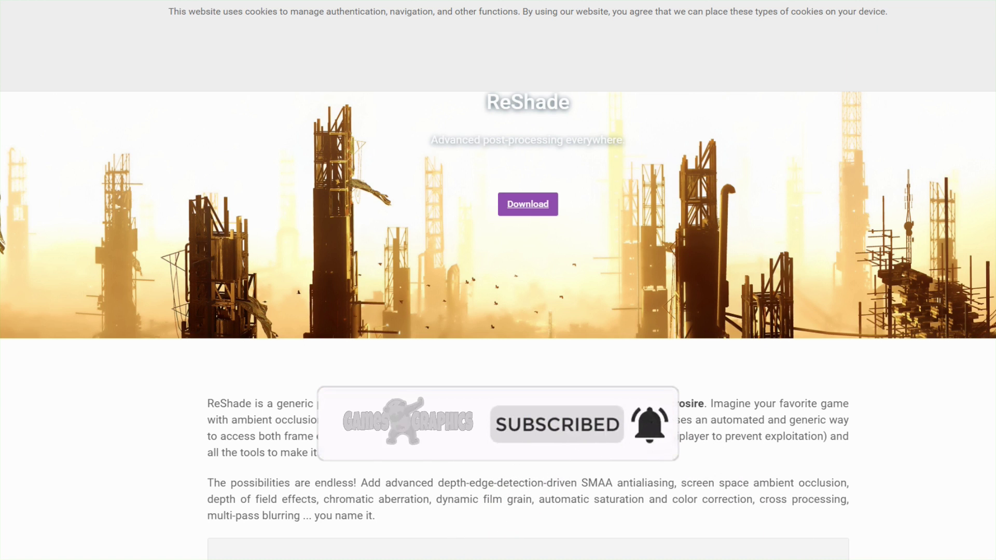
Step: Scroll down through the ReShade homepage overview
scroll(963, 309, "down", 2)
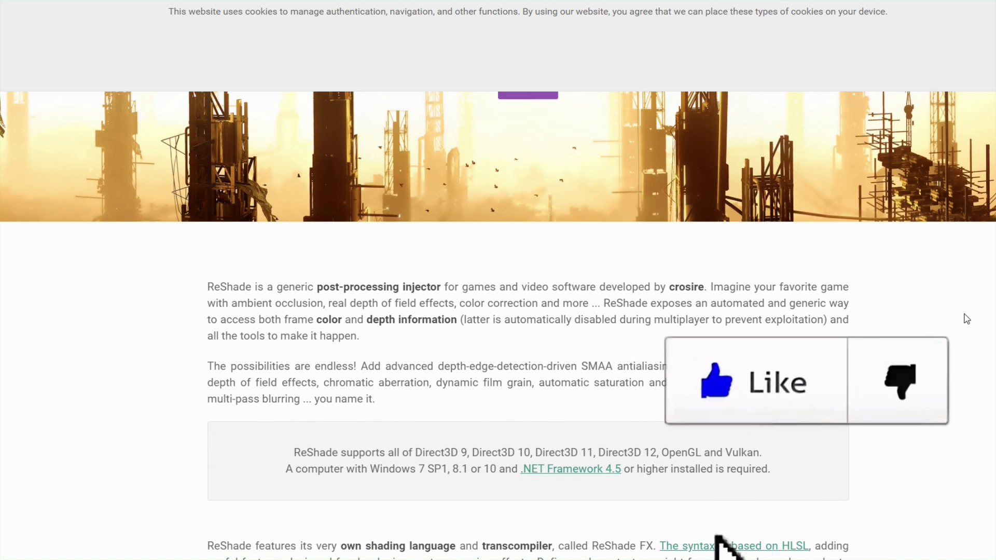
scroll(964, 327, "down", 4)
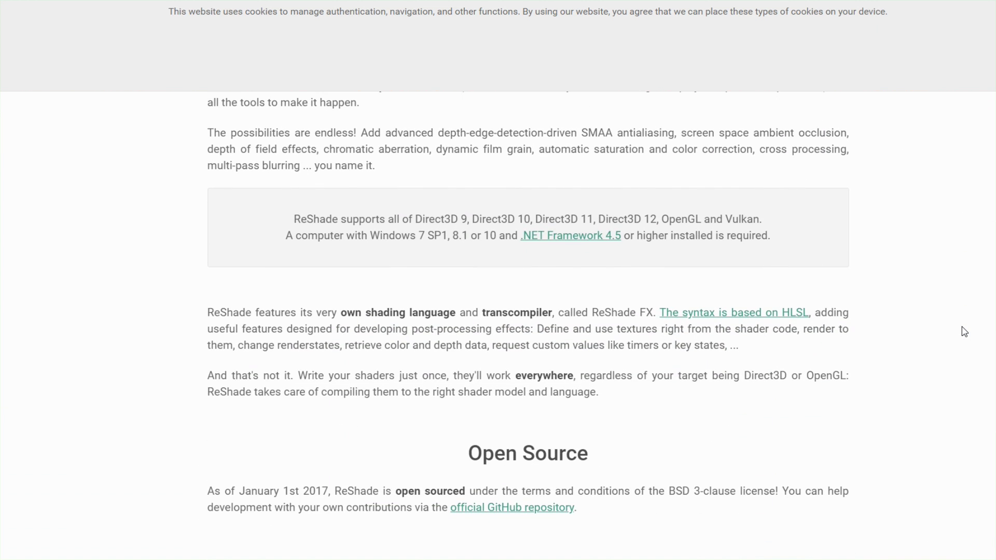
scroll(964, 332, "down", 2)
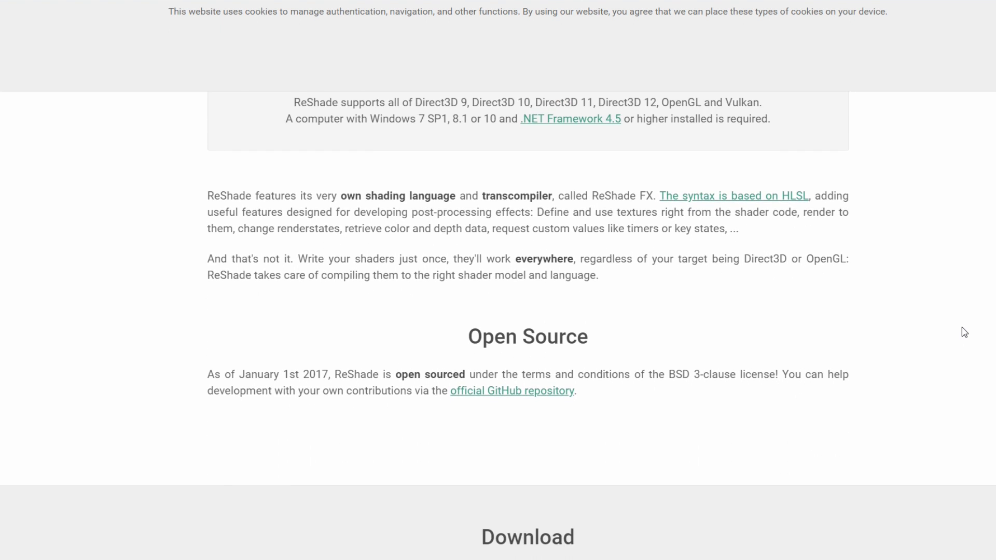
scroll(963, 332, "up", 6)
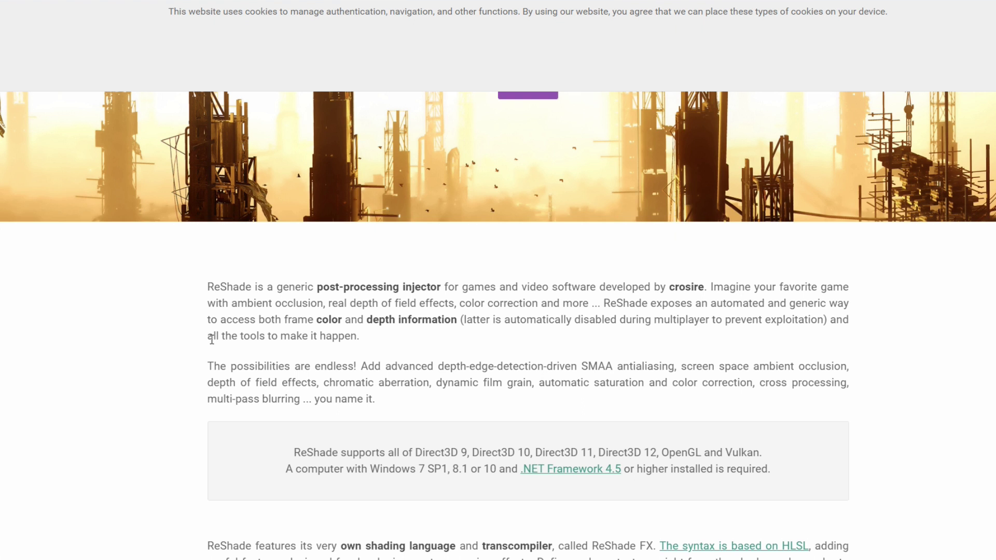
scroll(801, 357, "down", 3)
scroll(801, 357, "down", 3)
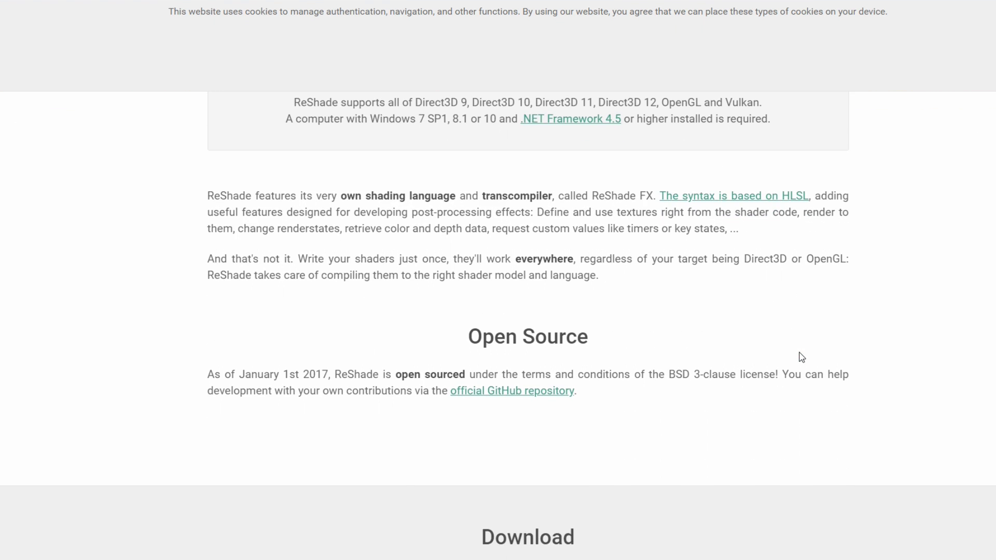
scroll(799, 356, "down", 4)
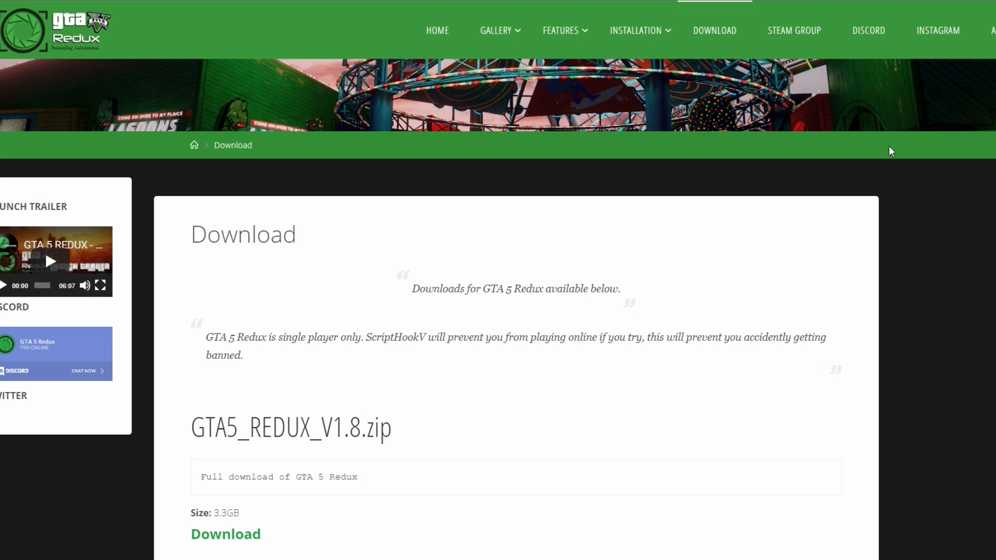
Step: Scroll down the GTA 5 Redux Download page past the GTA5_REDUX_V1.8.zip entry
scroll(452, 201, "down", 2)
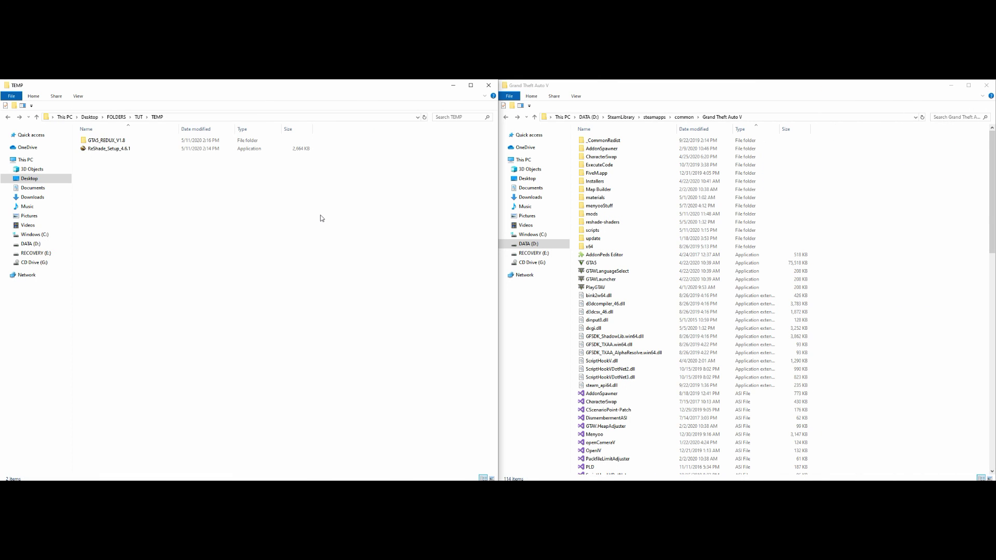
left_click(112, 144)
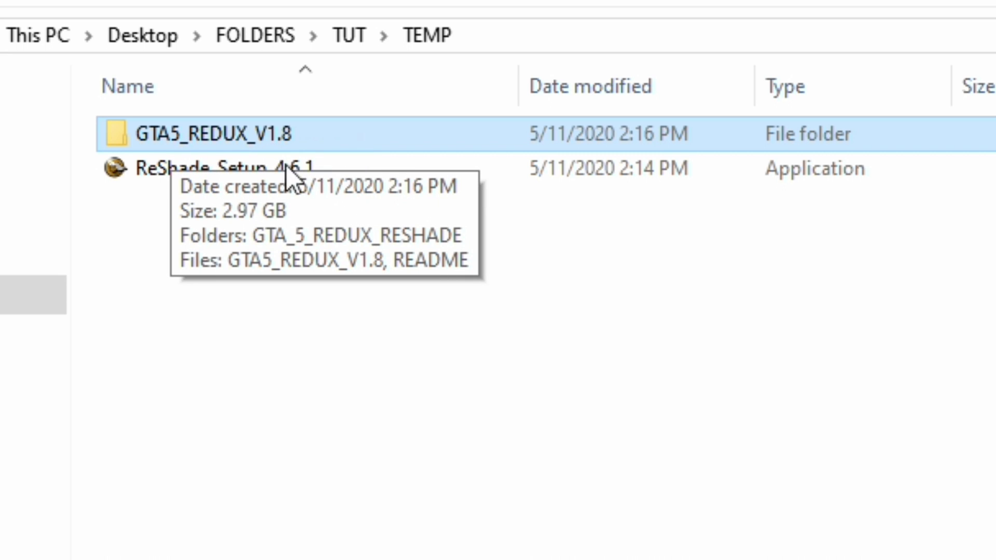
left_click(170, 210)
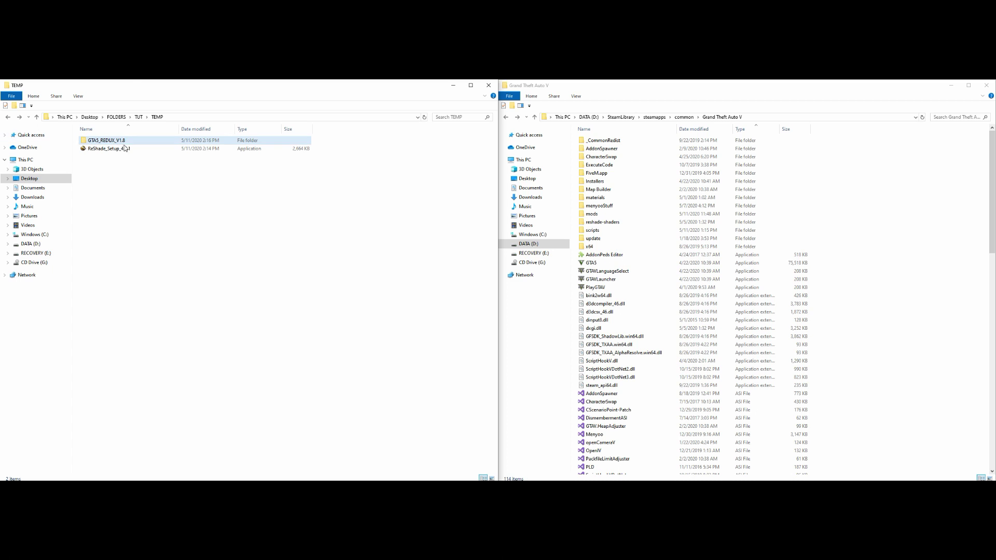
left_click(145, 150)
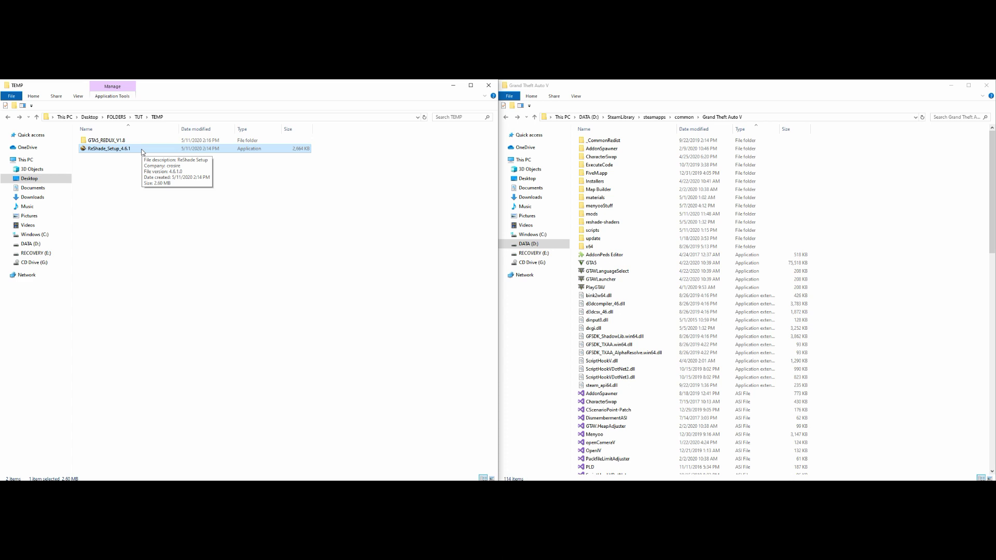
Step: Run ReShade_Setup_4.6.1 and browse manually for the game to manage
double_click(143, 151)
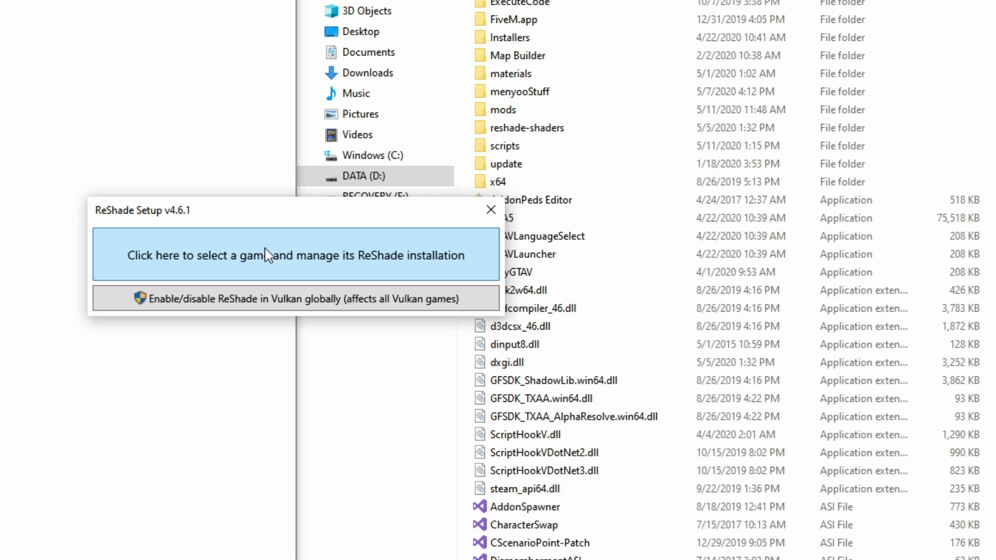
left_click(446, 283)
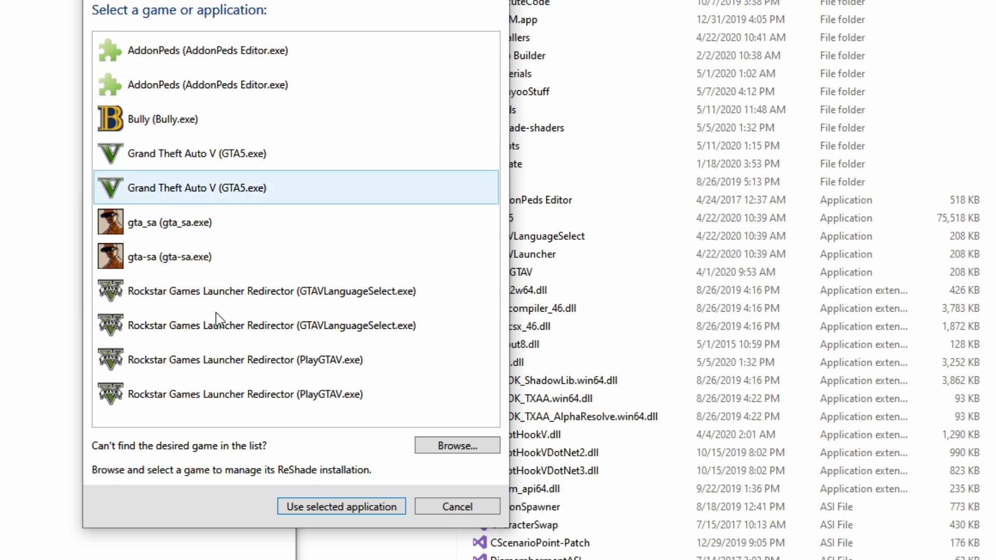
left_click(444, 451)
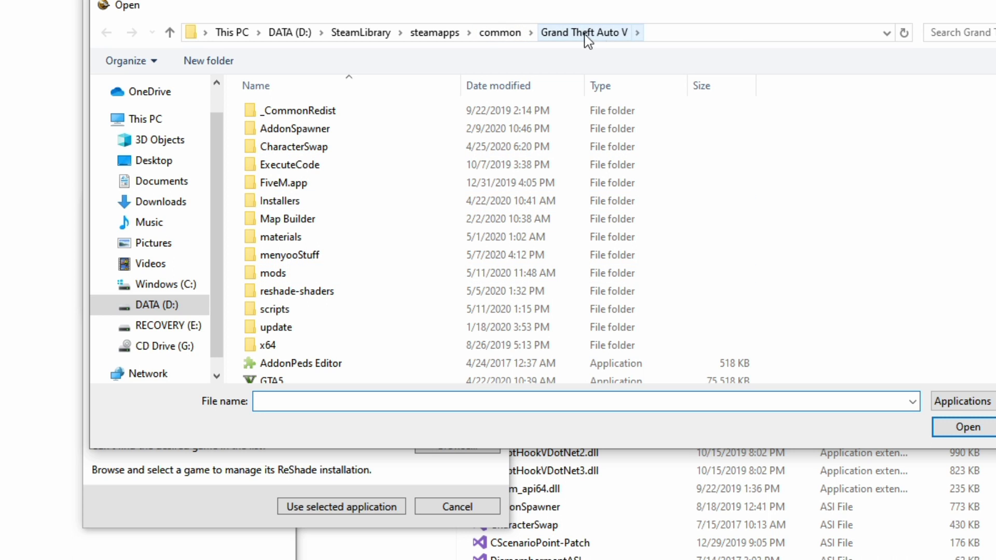
Step: Choose the GTA5 executable in the Grand Theft Auto V folder as the target game
scroll(413, 193, "down", 1)
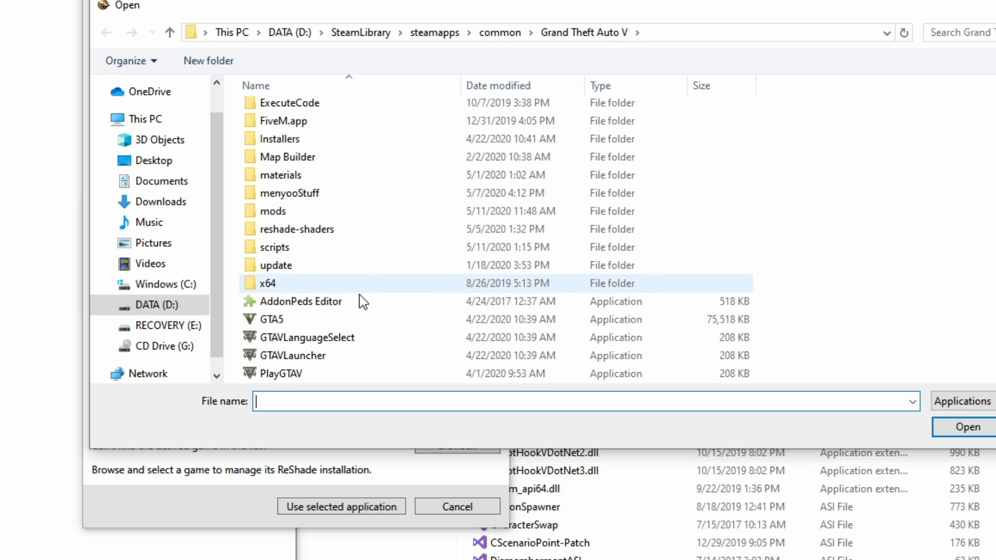
left_click(295, 322)
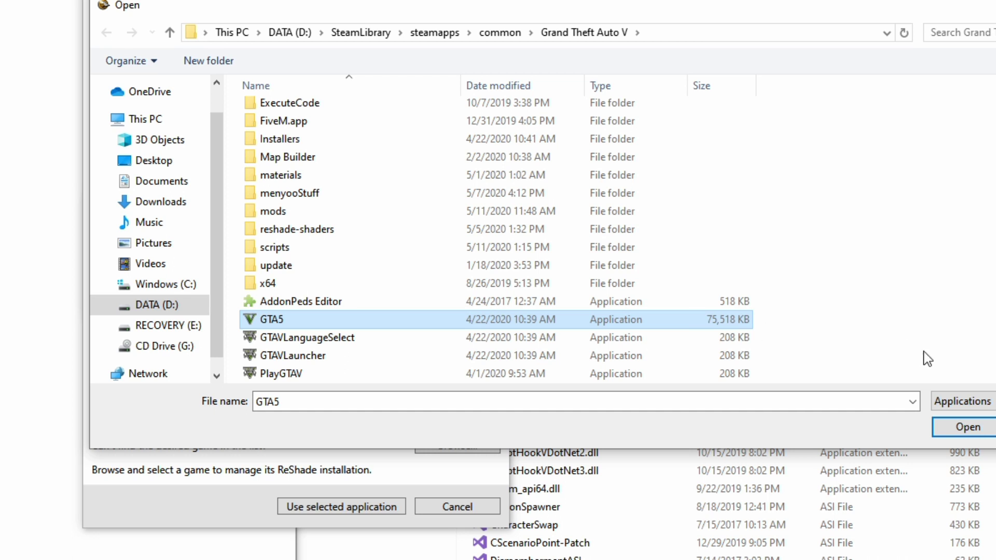
left_click(963, 433)
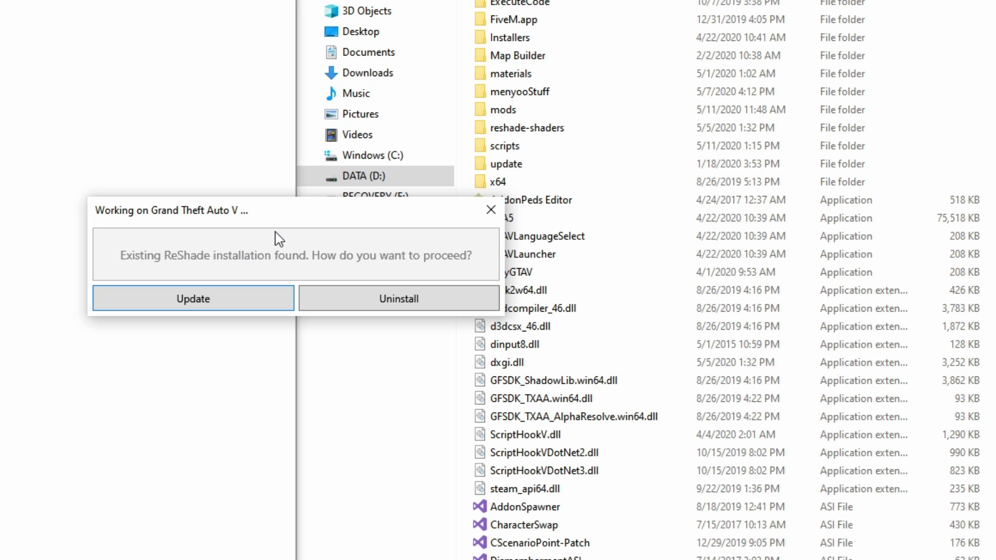
Step: Update the existing ReShade install with only Standard effects and SweetFX by CeeJay.dk
left_click(182, 303)
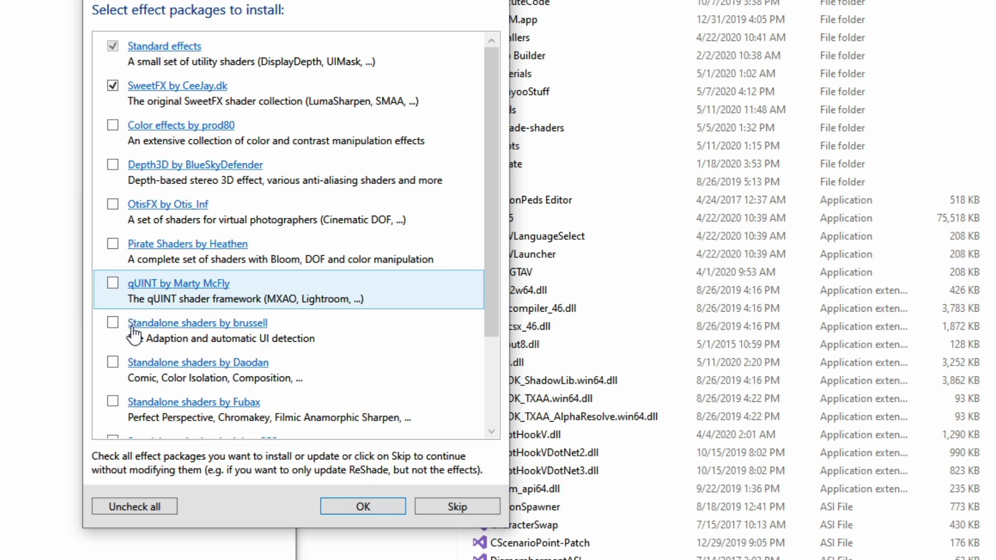
left_click_drag(490, 151, 496, 298)
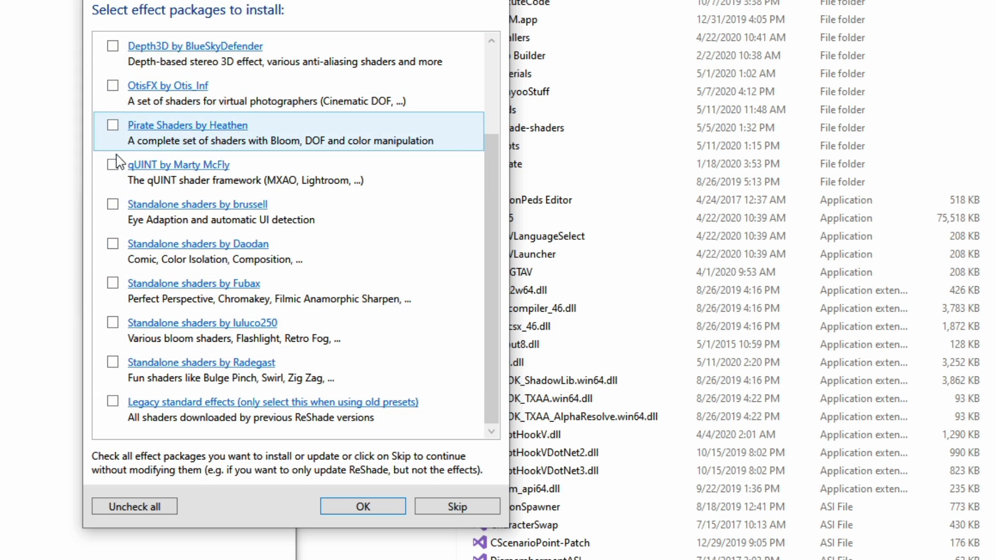
left_click(369, 508)
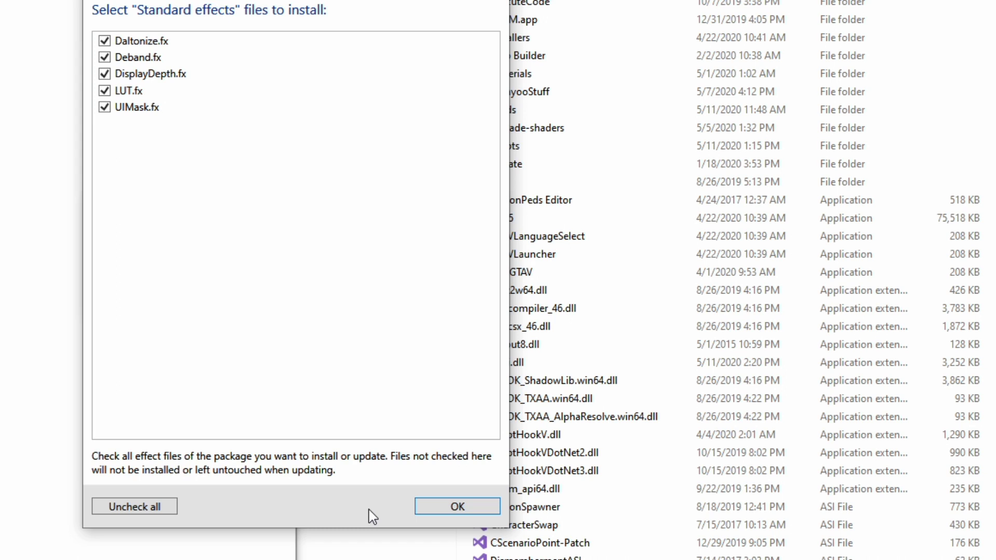
Step: Accept every Standard effects and SweetFX shader file for installation
left_click(476, 508)
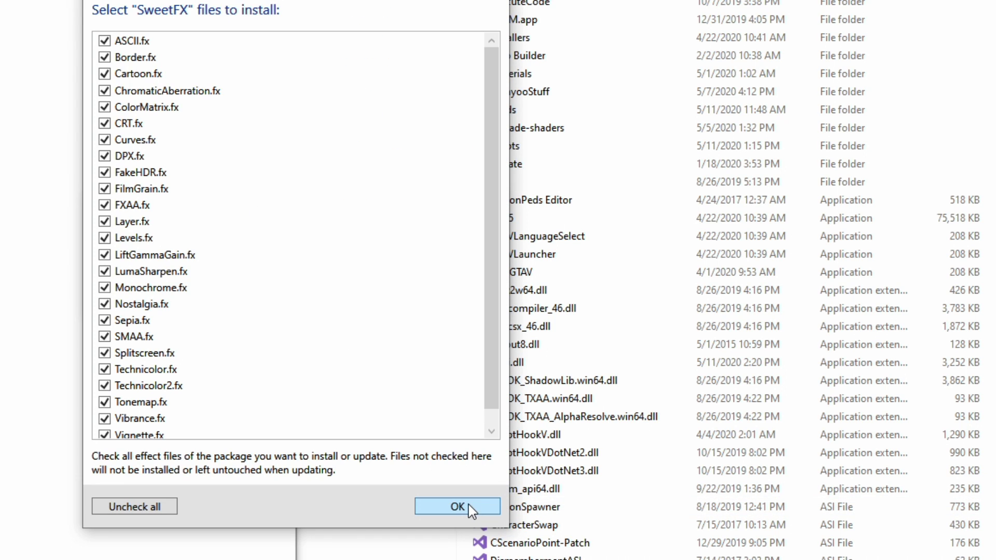
left_click(468, 505)
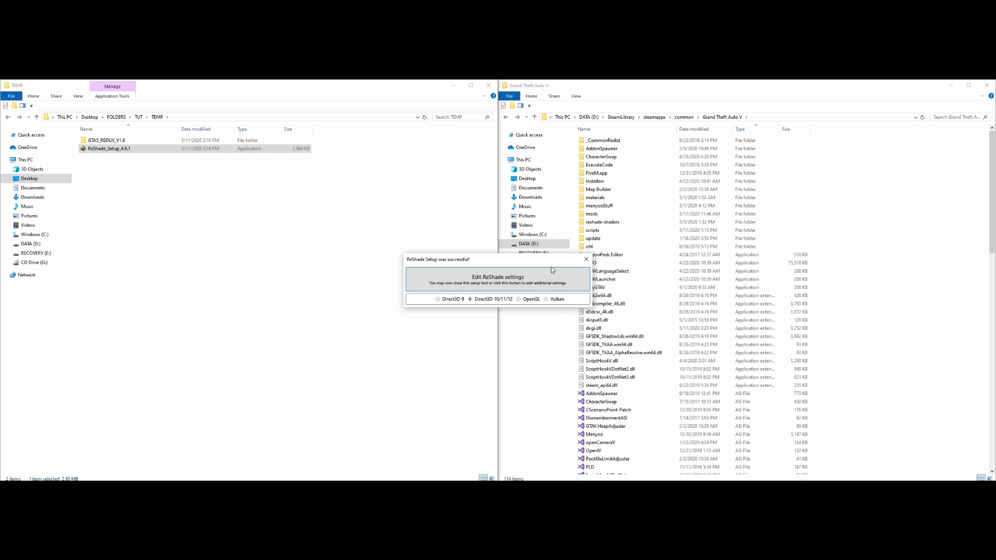
Step: Close the ReShade success message and select the GTA5_REDUX_V1.8 folder in TEMP
left_click(585, 259)
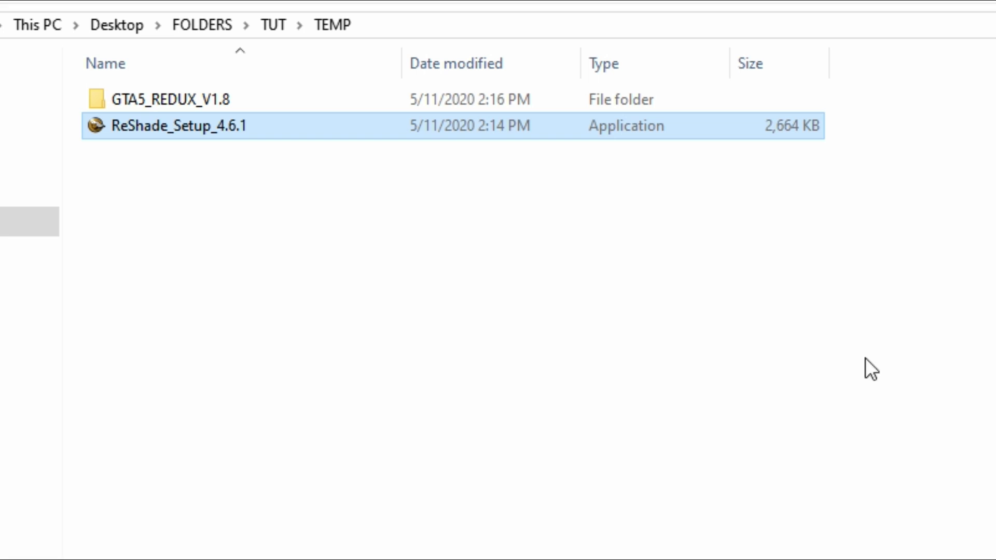
left_click(212, 101)
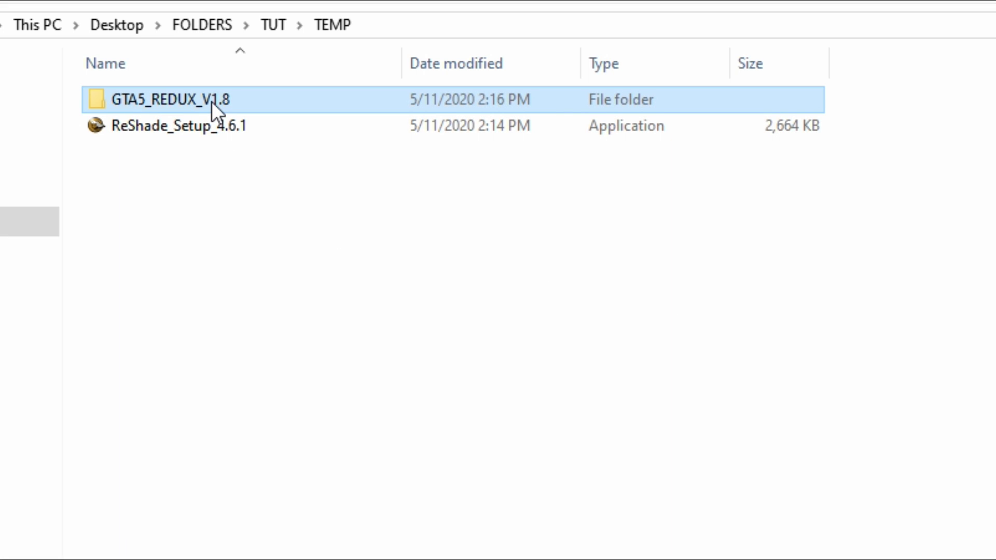
Step: Open GTA5_REDUX_V1.8, then its GTA_5_REDUX_RESHADE preset folder
double_click(250, 101)
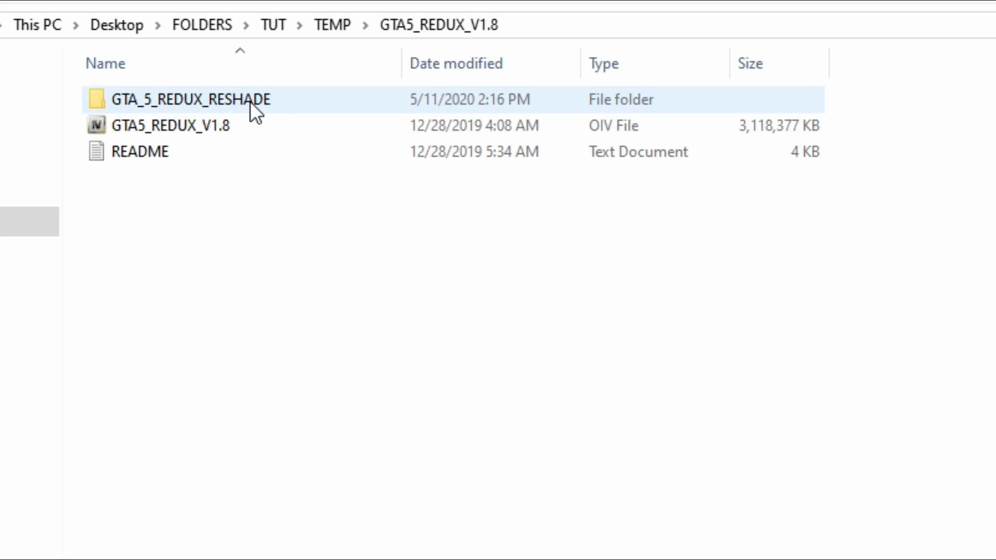
left_click(330, 99)
double_click(293, 98)
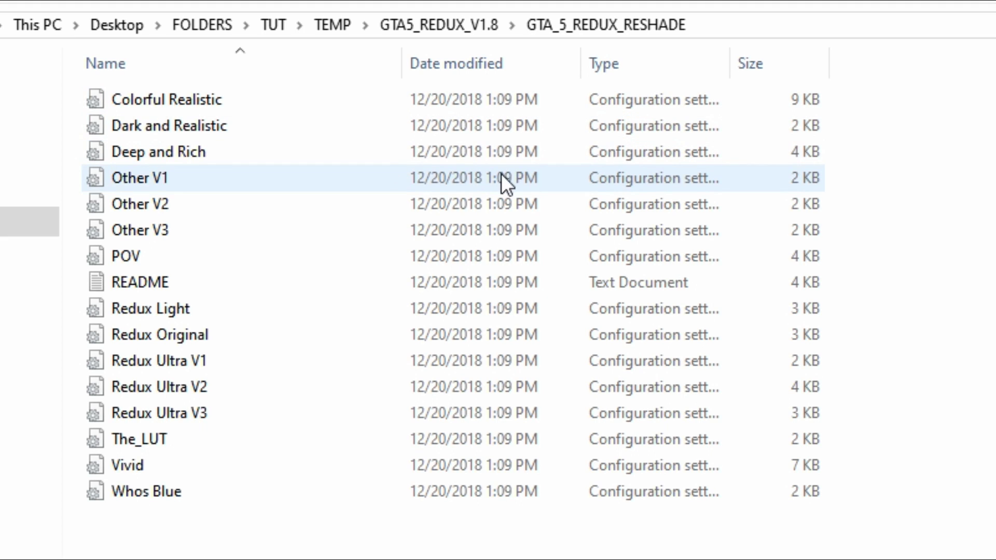
Step: Copy all 15 preset files, excluding README, into the Grand Theft Auto V folder
left_click_drag(665, 533, 290, 91)
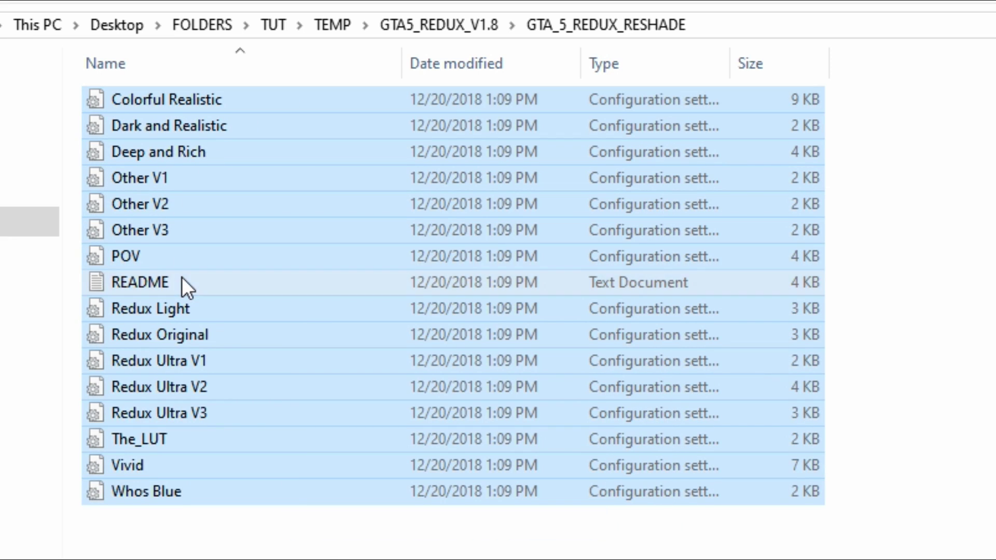
left_click(200, 281, "ctrl")
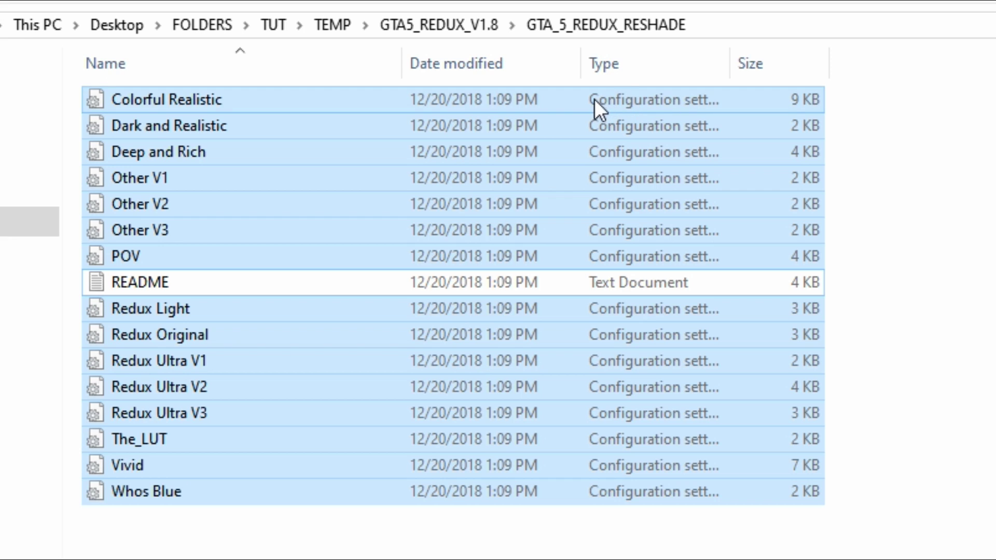
left_click_drag(580, 99, 995, 559)
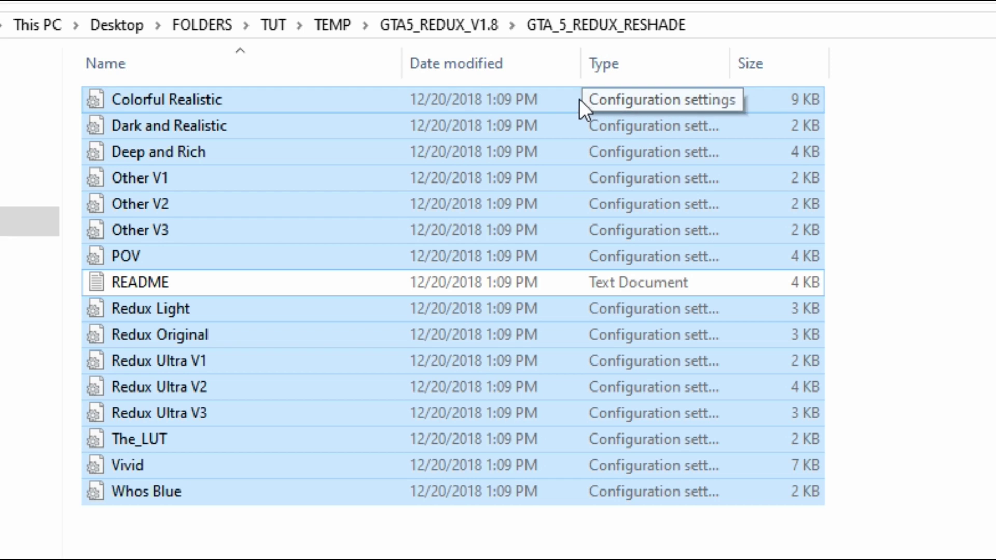
left_click_drag(946, 299, 879, 318)
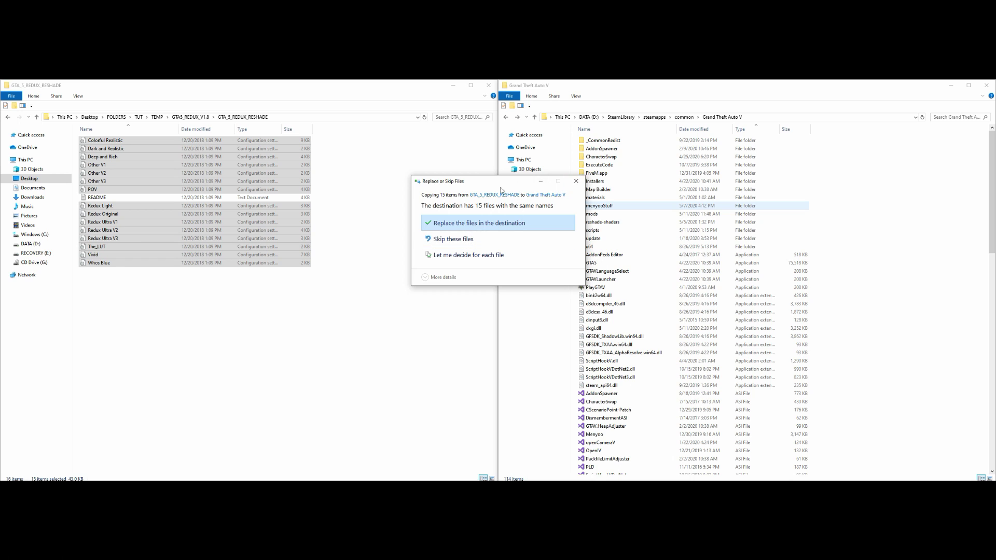
Step: Cancel the replace prompt, return to TEMP, and minimise both Explorer windows
left_click(574, 182)
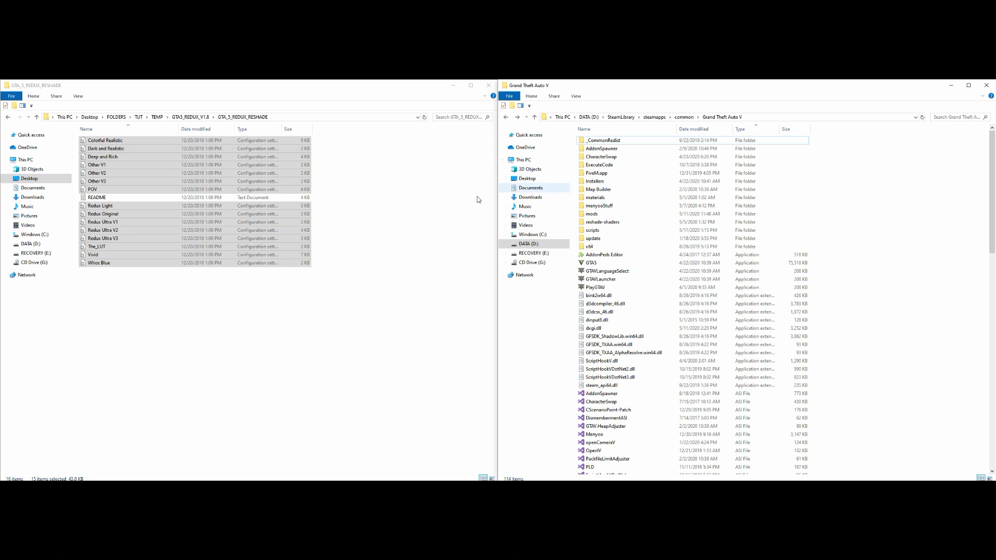
left_click(375, 249)
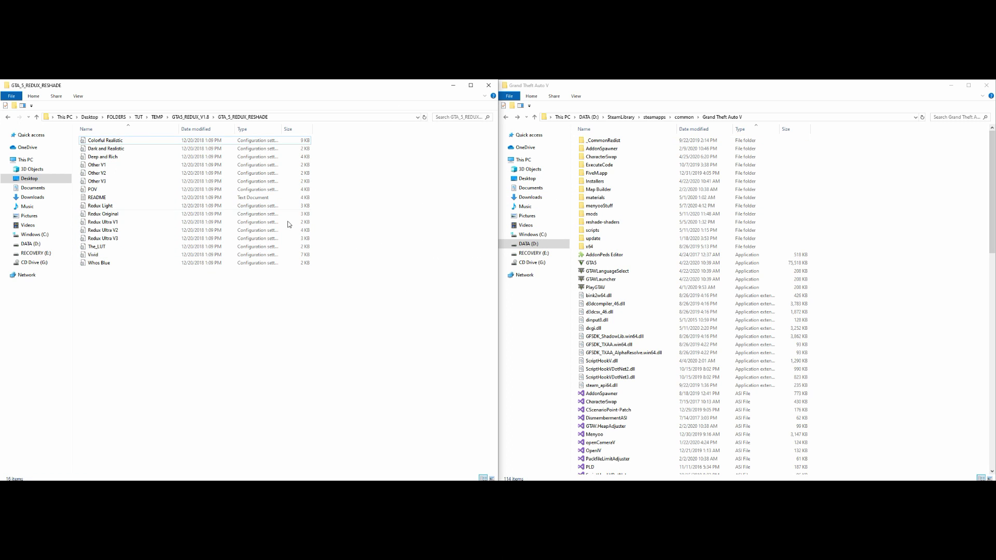
left_click(158, 116)
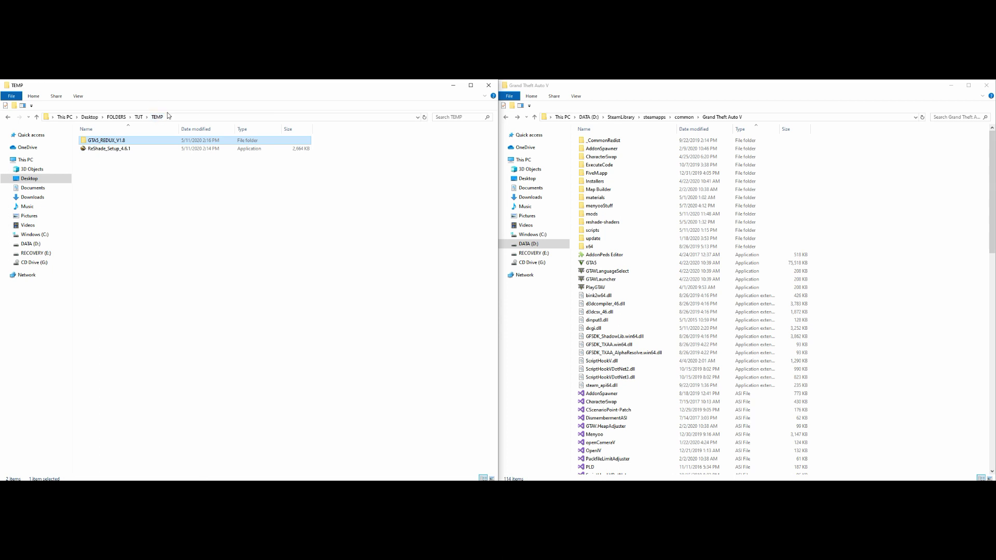
left_click(451, 86)
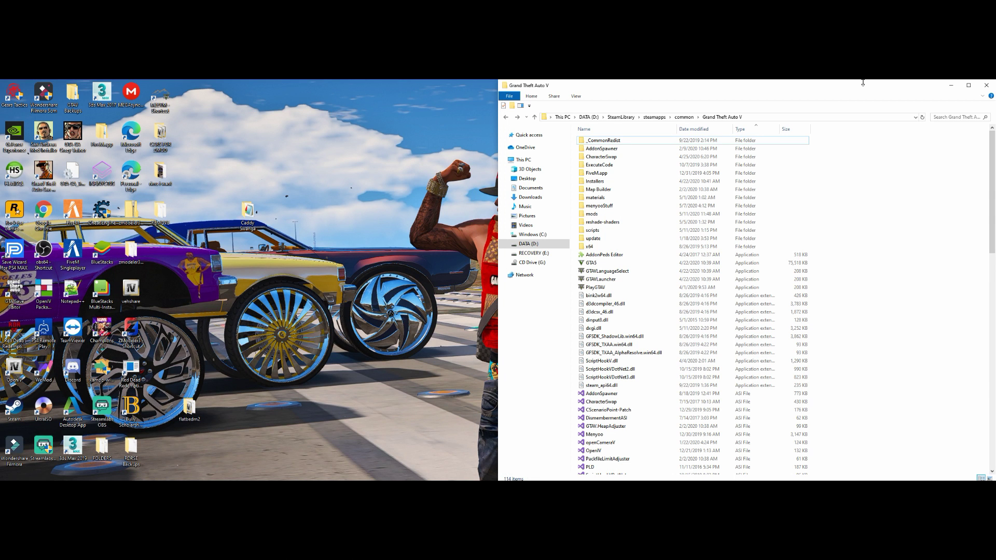
left_click(952, 86)
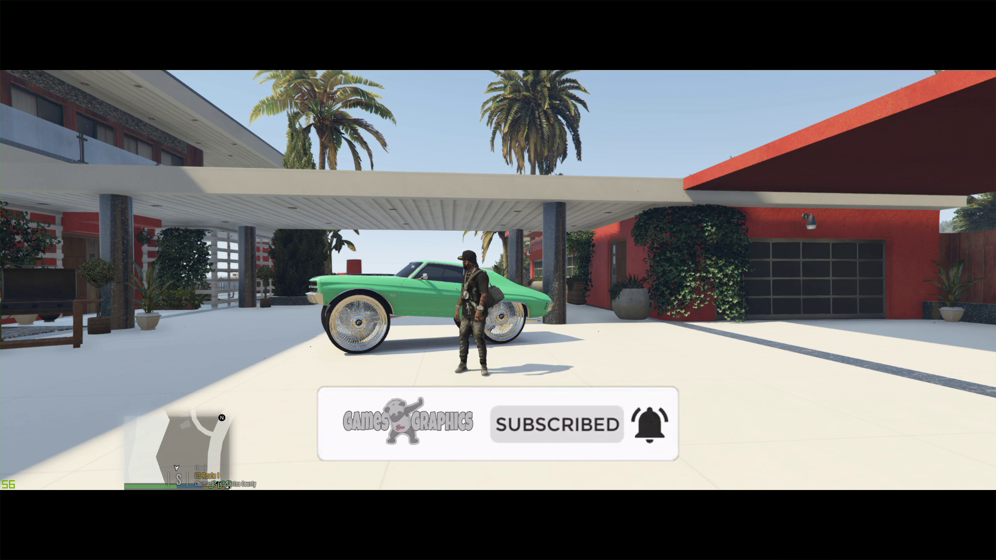
Step: Open the ReShade overlay in GTA V with the Home key, showing DefaultPreset's effect list
key("Home")
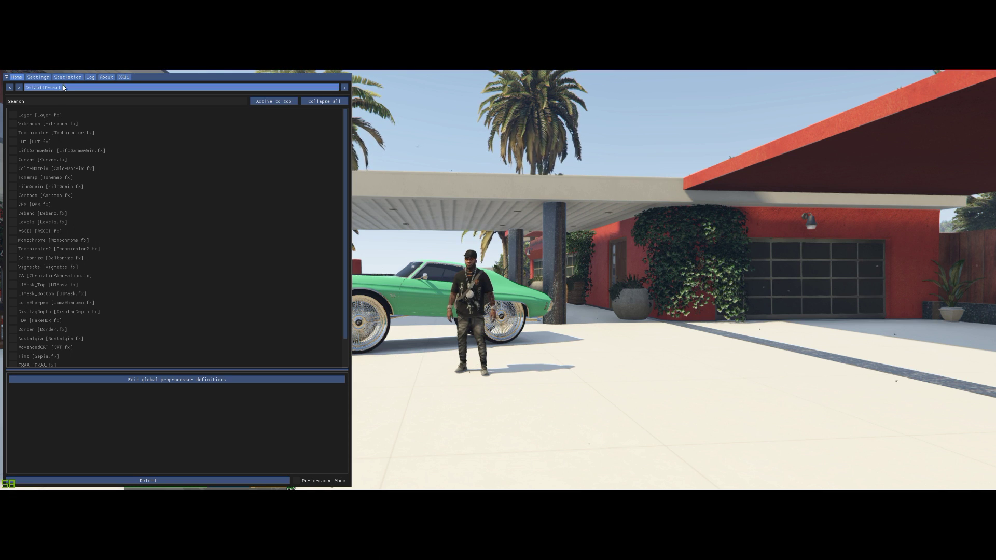
Step: Load Whos Blue.ini from the preset list to give the game a blue tint
left_click(118, 89)
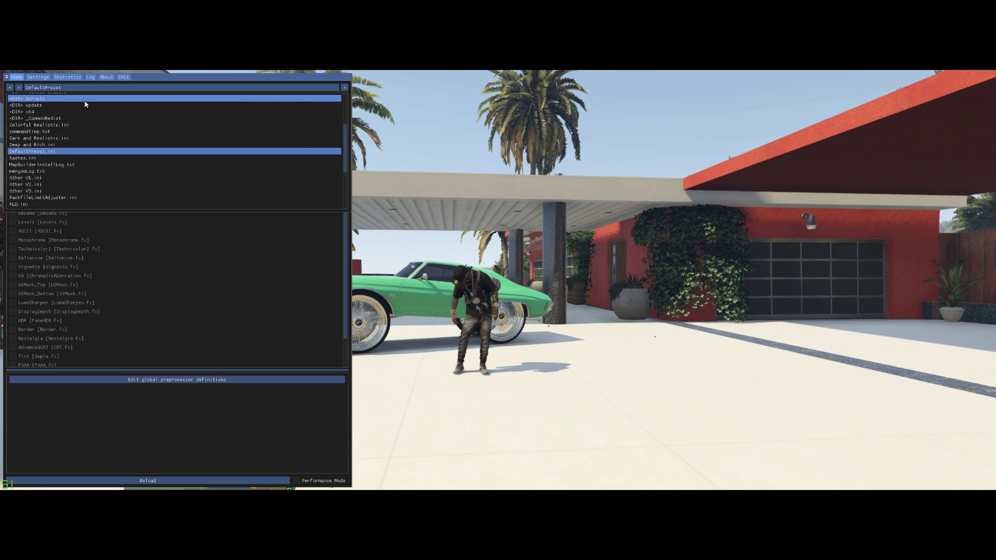
scroll(93, 150, "down", 4)
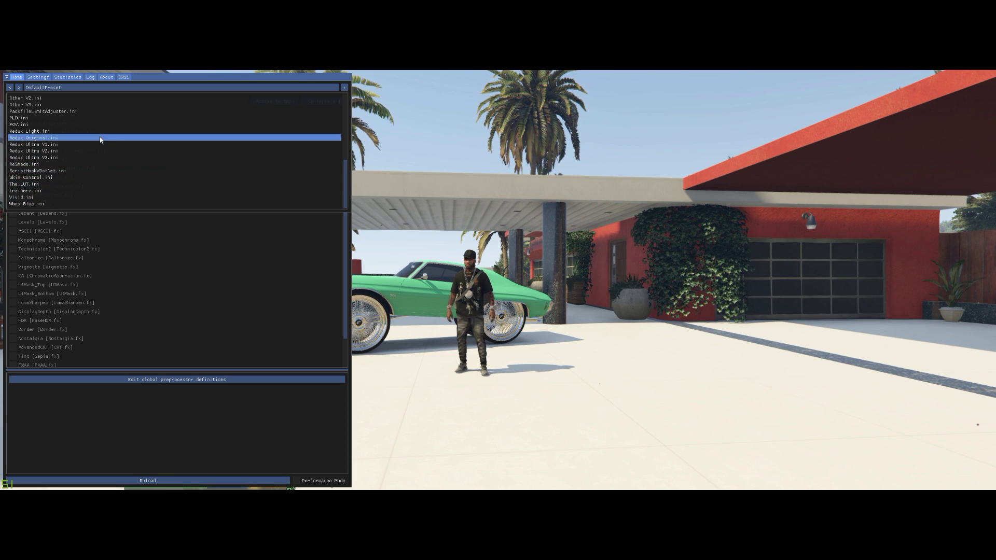
scroll(107, 188, "up", 4)
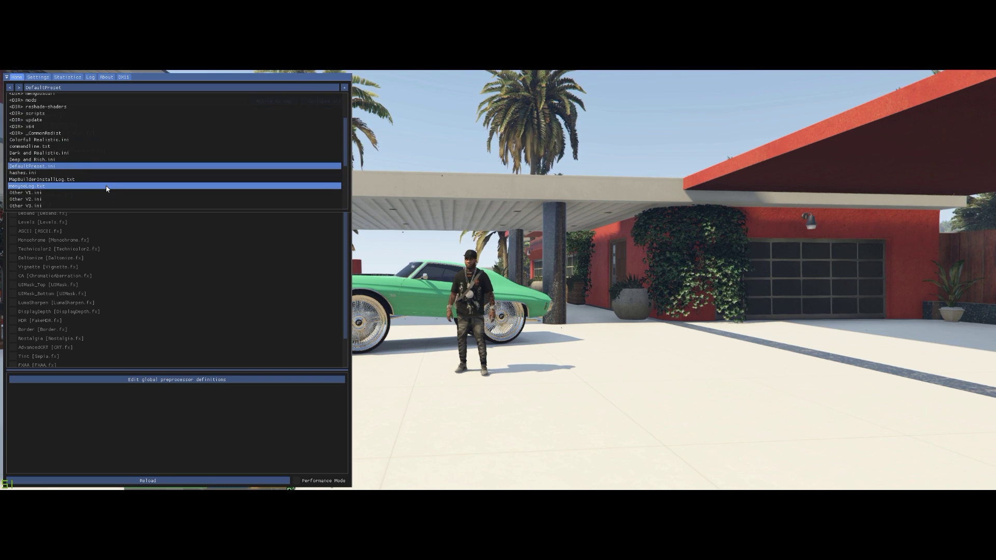
scroll(109, 179, "down", 2)
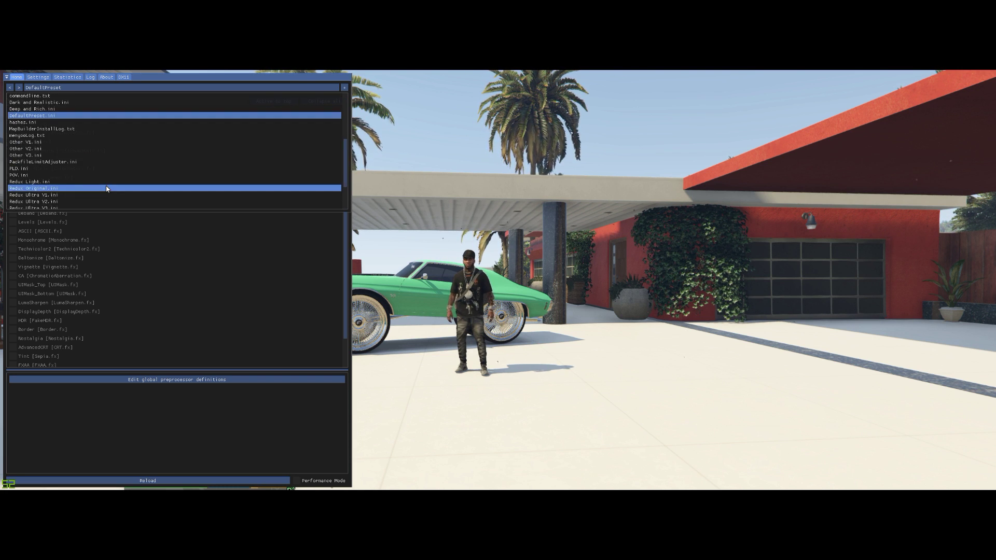
scroll(112, 166, "down", 2)
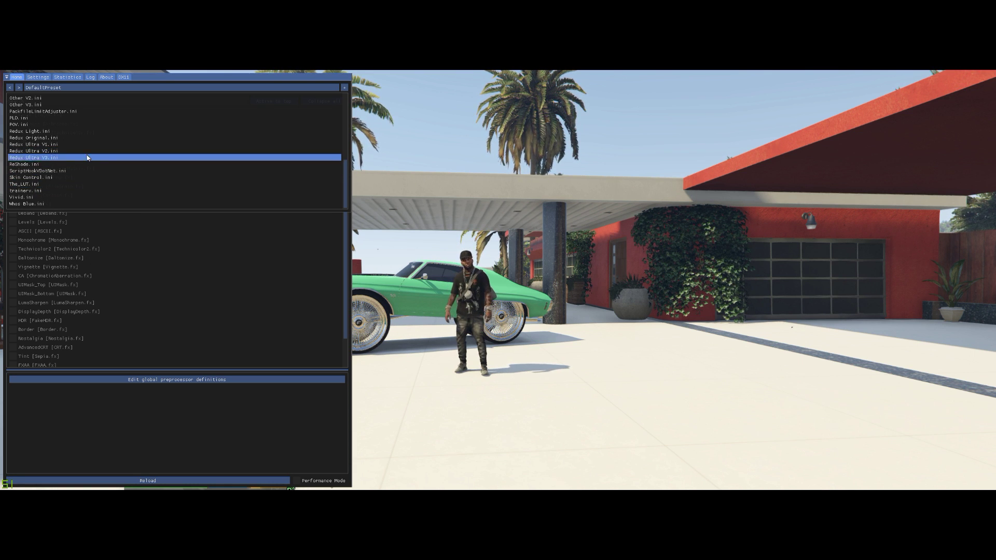
left_click(68, 205)
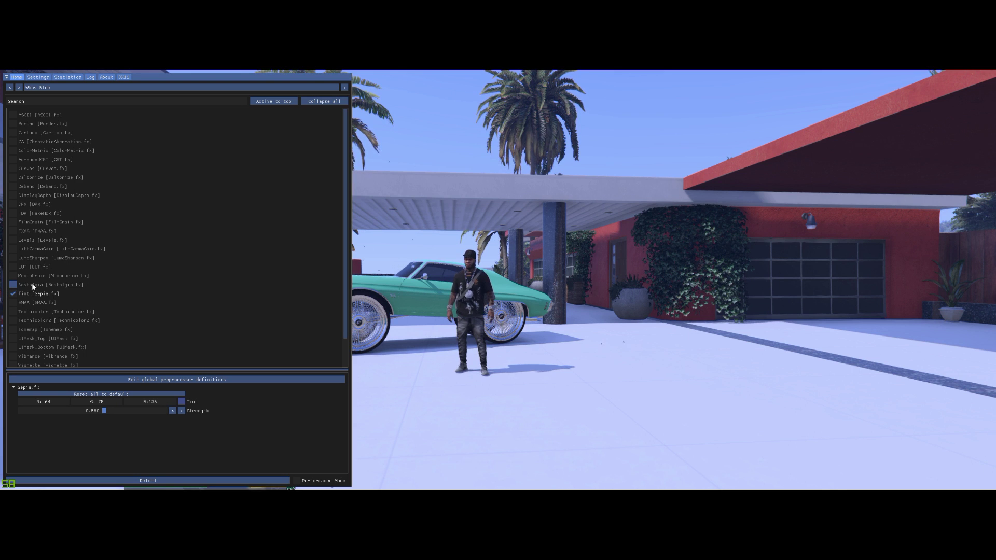
Step: Load the Vivid.ini preset, then switch to The_LUT.ini preset
left_click(63, 89)
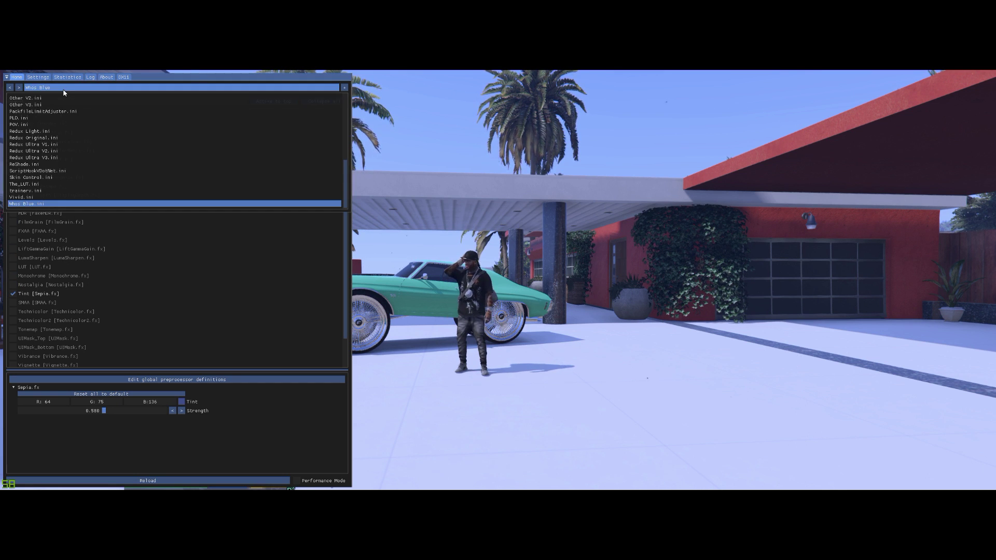
left_click(34, 198)
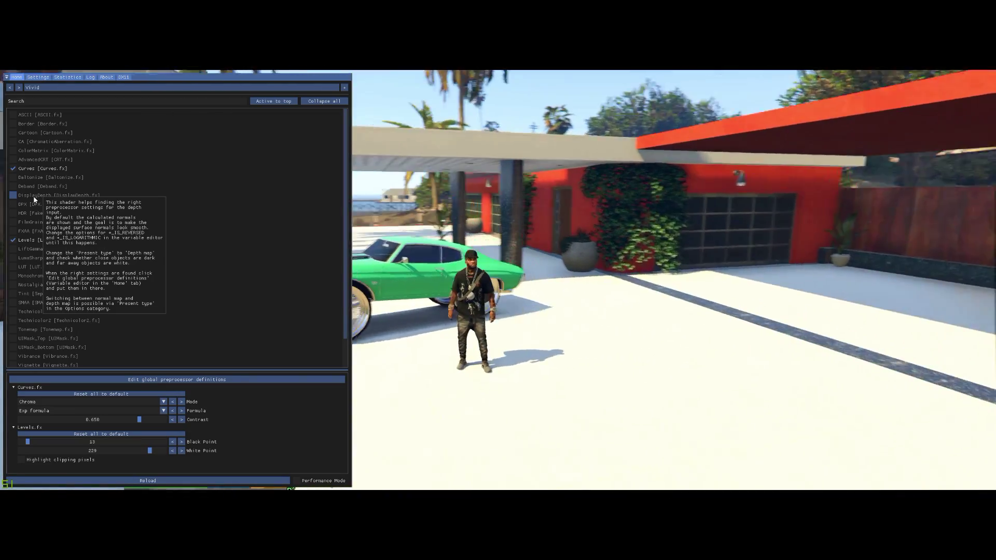
left_click(92, 86)
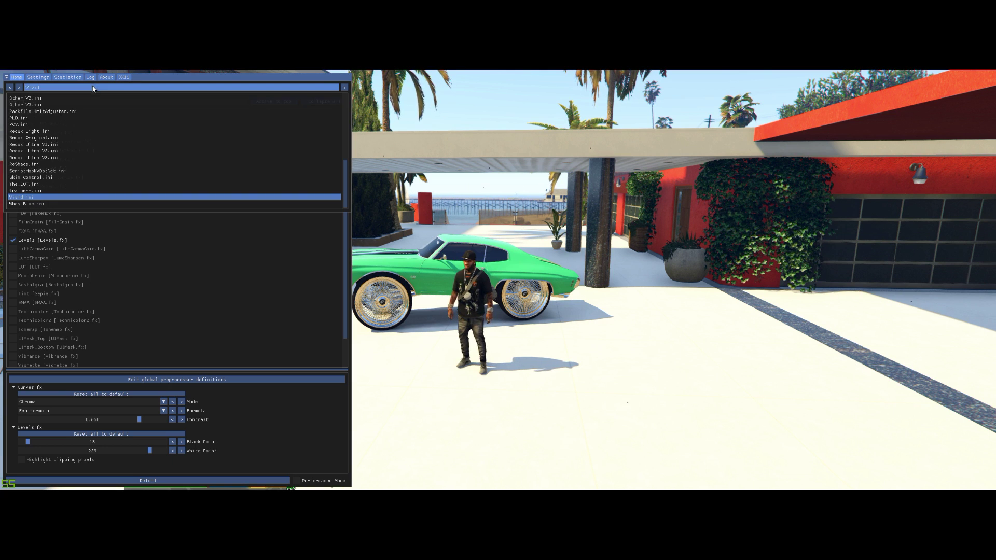
left_click(48, 184)
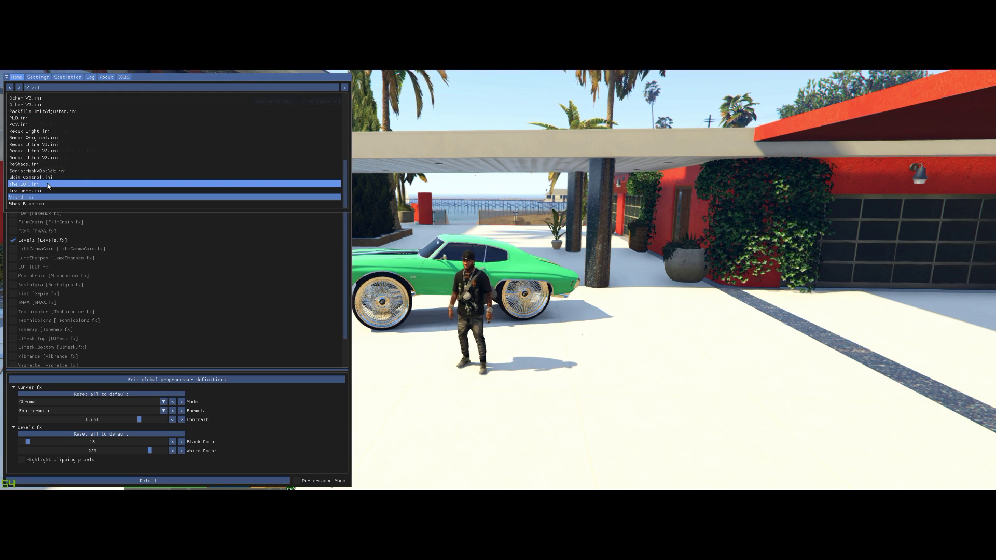